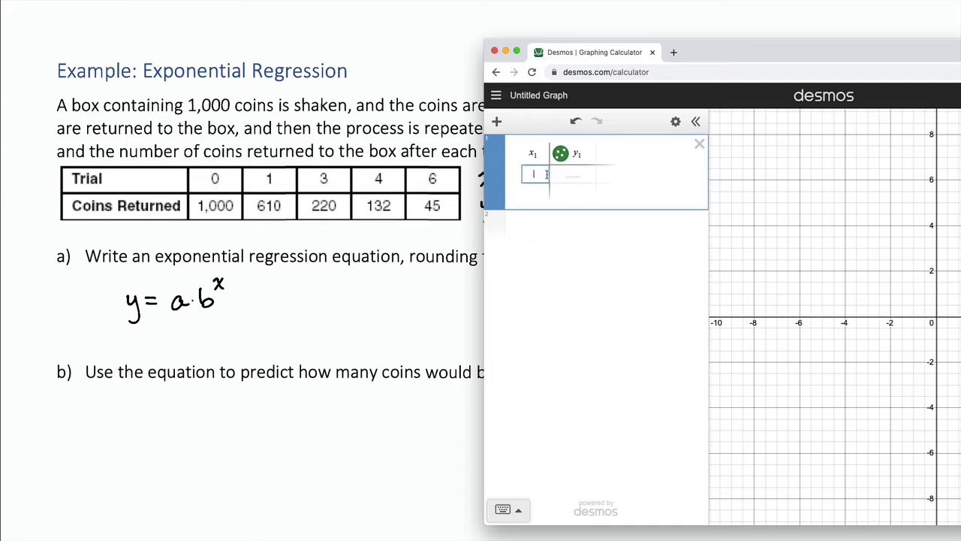
# Enter the trial numbers 0, 1, 3, 4 and 6 down the x1 column of a new table.
pyautogui.write('0')
pyautogui.press('Return')
pyautogui.write('1')
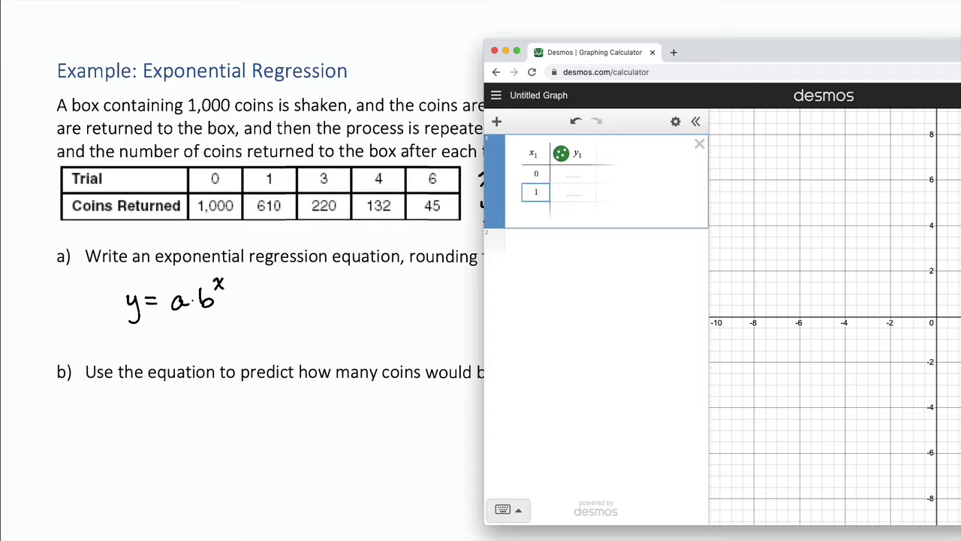
pyautogui.press('Return')
pyautogui.write('2')
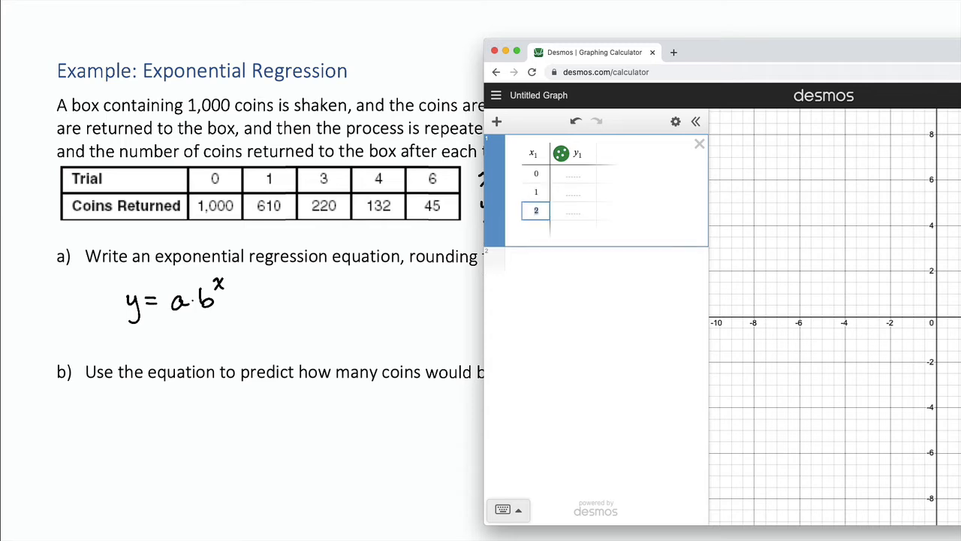
pyautogui.press('Return')
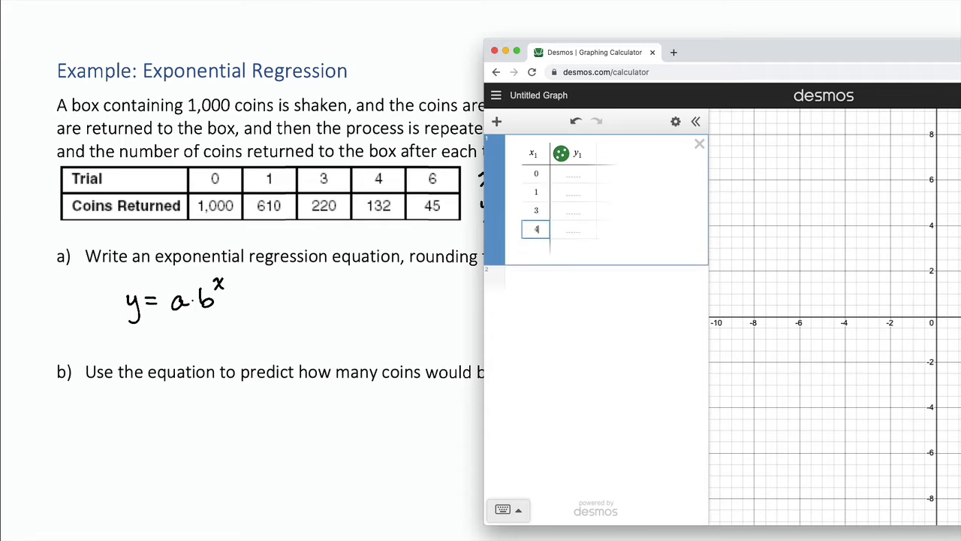
pyautogui.write('4')
pyautogui.press('Return')
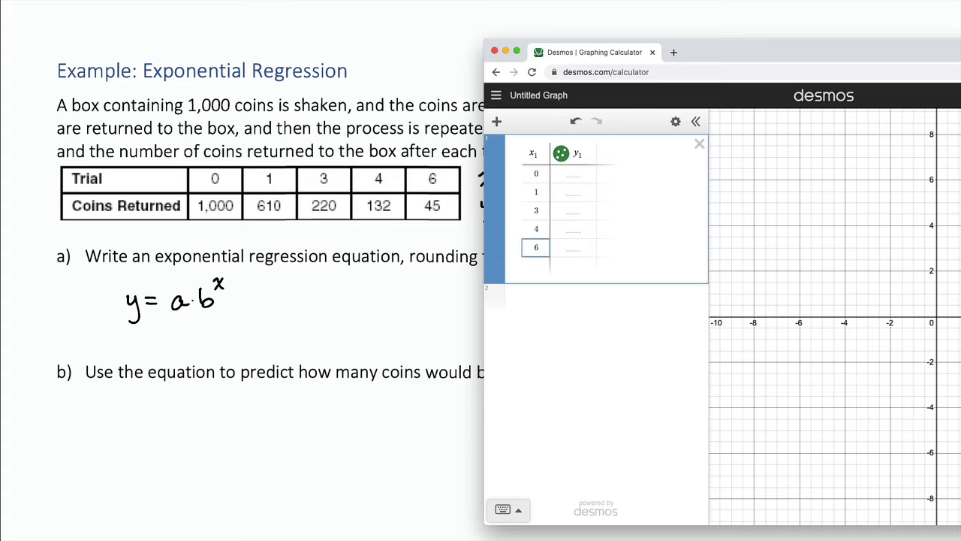
pyautogui.press('Return')
# Fill the y1 column with the coins returned: 1000, 610, 220, 132 and 45.
pyautogui.press('Right')
pyautogui.press('Up')
pyautogui.press('Up')
pyautogui.press('Up')
pyautogui.press('Up')
pyautogui.press('Up')
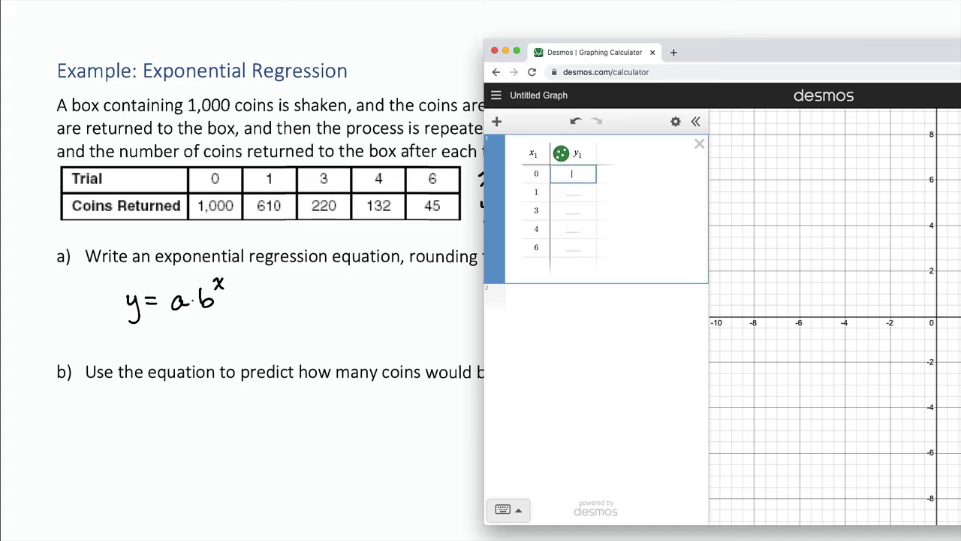
pyautogui.write('1000')
pyautogui.press('Return')
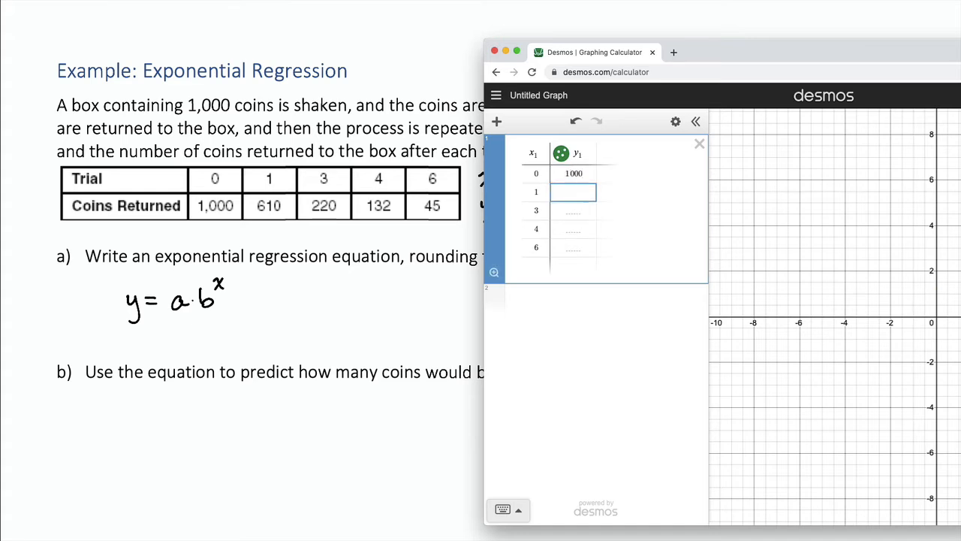
pyautogui.write('610')
pyautogui.press('Return')
pyautogui.write('220')
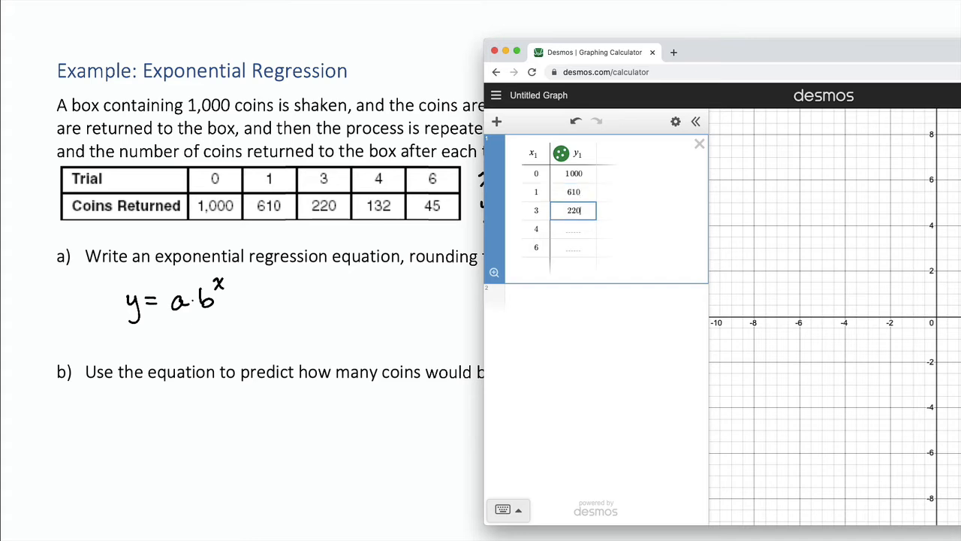
pyautogui.press('Return')
pyautogui.write('132')
pyautogui.press('Return')
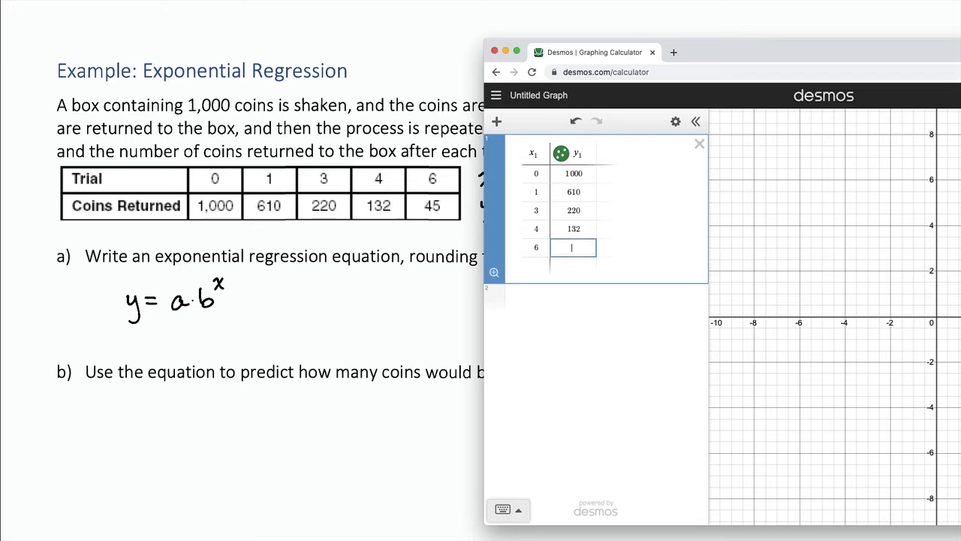
pyautogui.write('45')
pyautogui.press('Return')
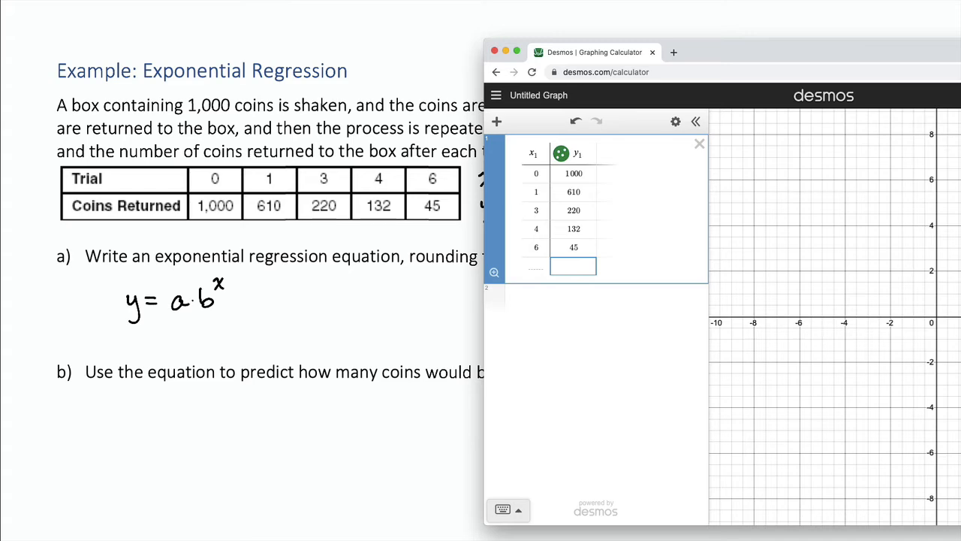
# Set the graph's x-axis range from -1 to 7 in the graph settings.
pyautogui.moveTo(826, 54); pyautogui.dragTo(501, 31)
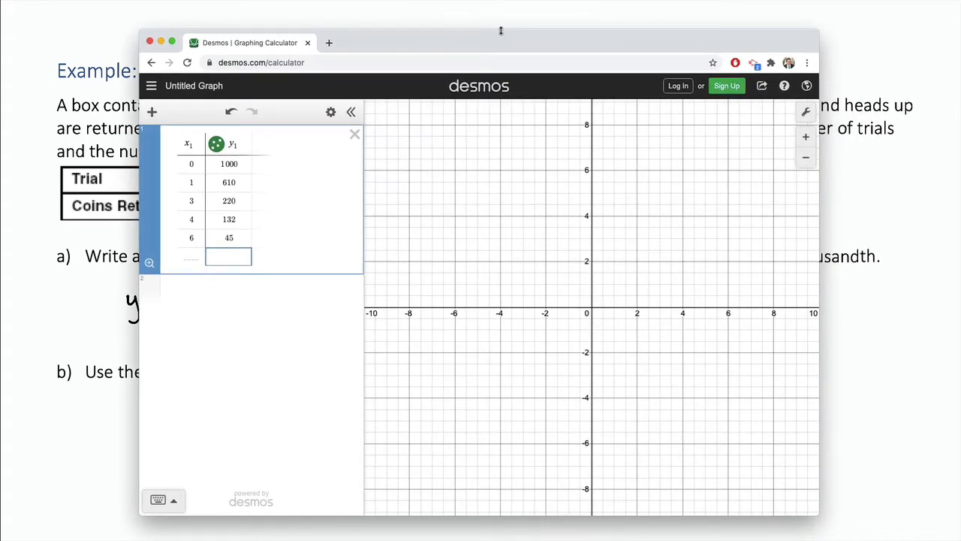
pyautogui.click(804, 114)
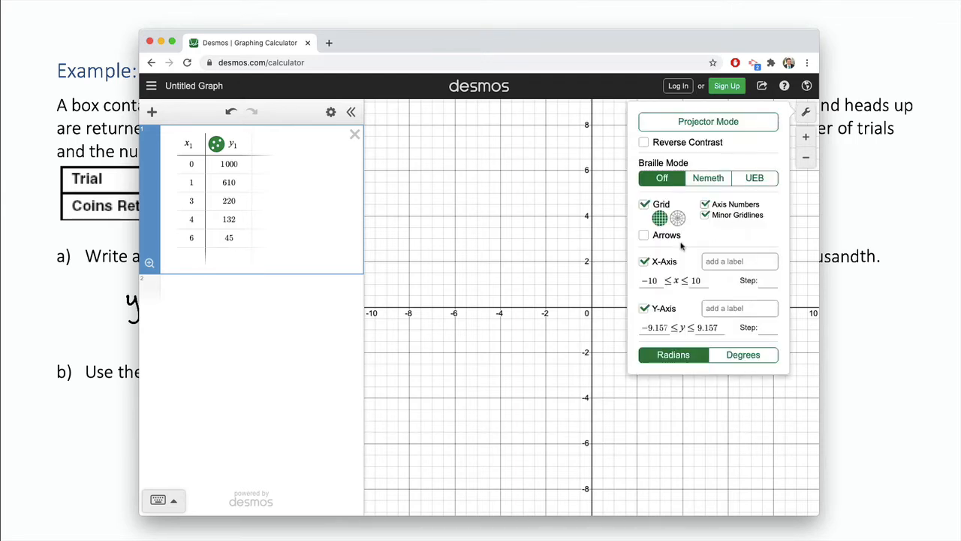
pyautogui.moveTo(647, 281); pyautogui.dragTo(679, 280)
pyautogui.write('-1')
pyautogui.press('Tab')
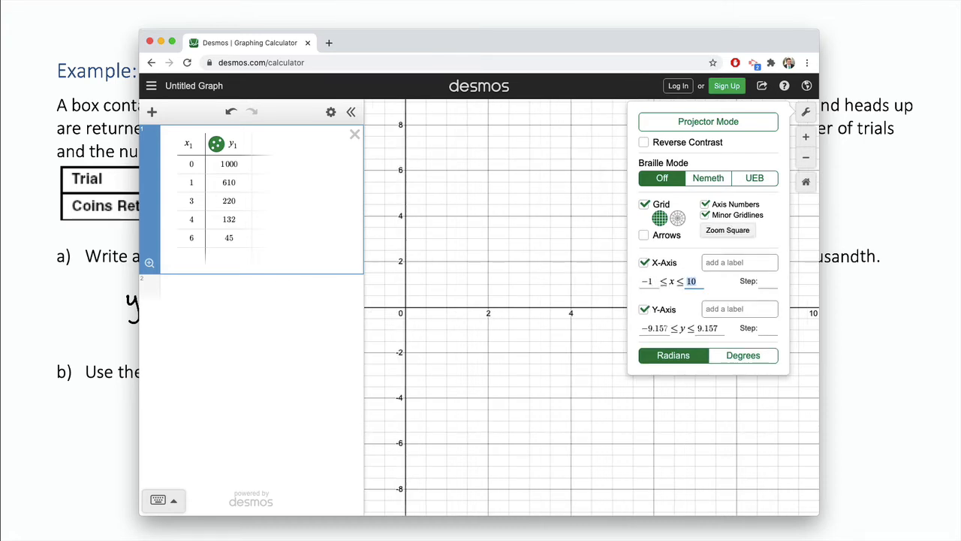
pyautogui.write('7')
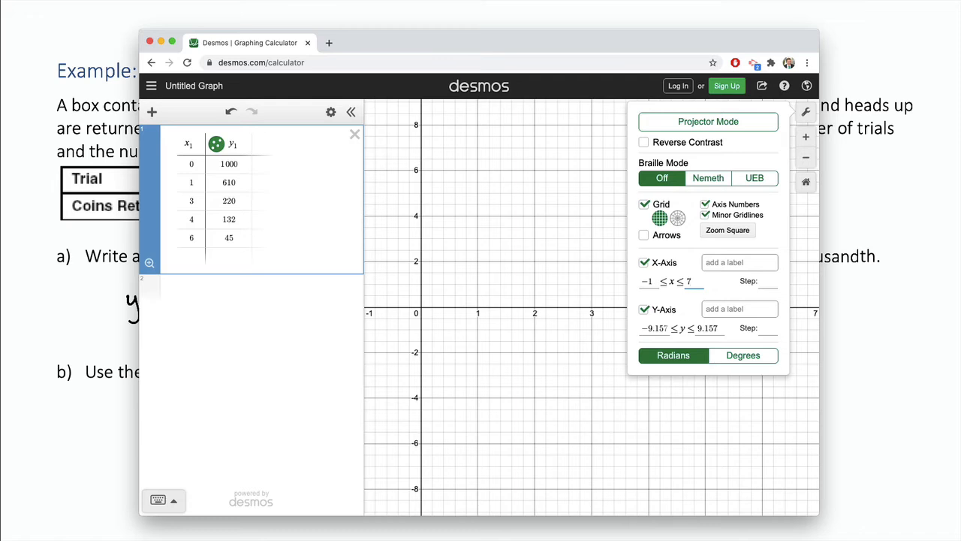
# Set the y-axis range from -1 to 1050 and close the graph settings.
pyautogui.moveTo(648, 329); pyautogui.dragTo(666, 331)
pyautogui.write('-')
pyautogui.write('1')
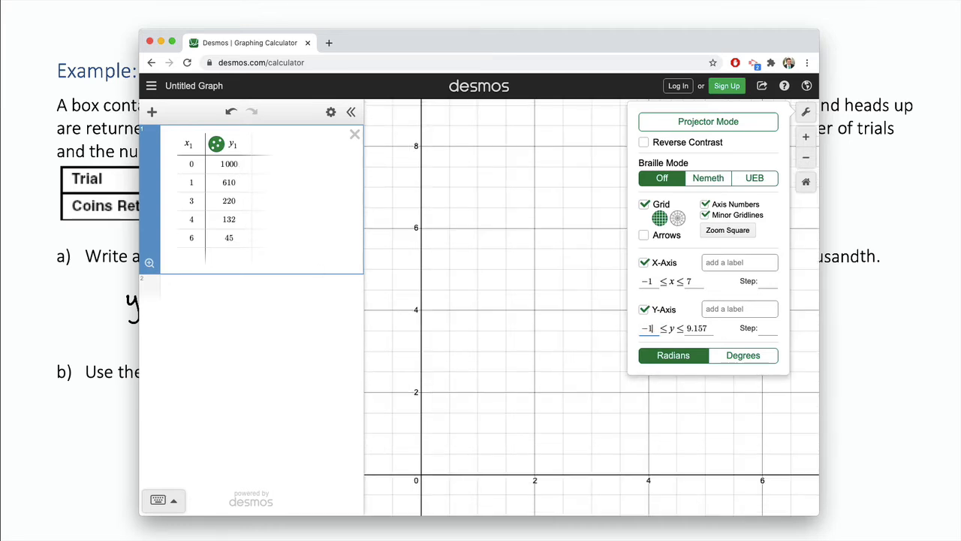
pyautogui.press('Tab')
pyautogui.write('1050')
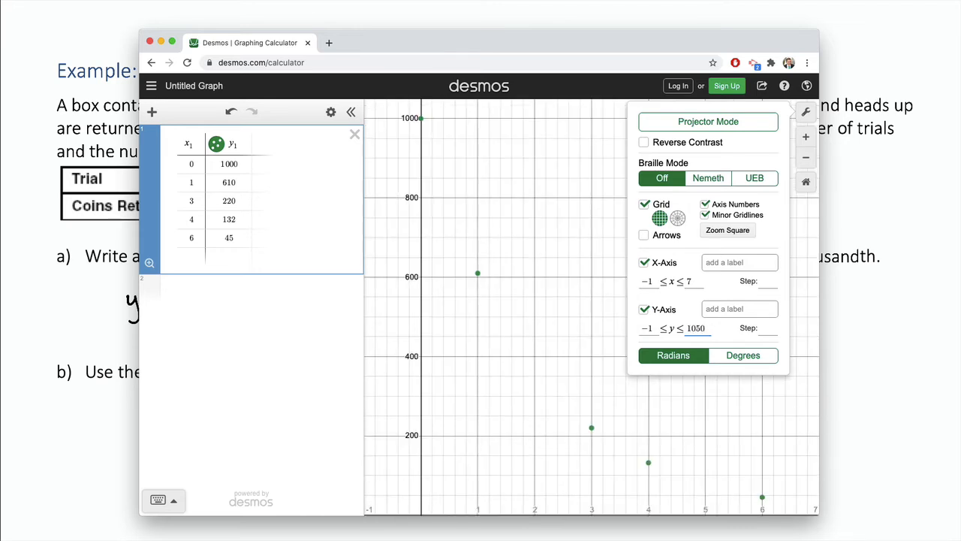
pyautogui.click(495, 371)
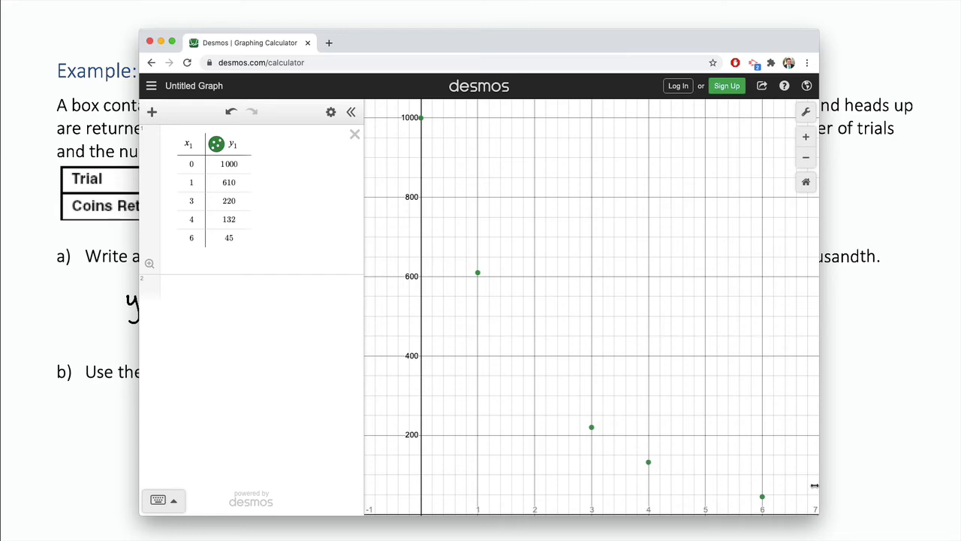
# Enter the exponential regression y1 ~ a·b^x1 in a new expression line.
pyautogui.click(232, 295)
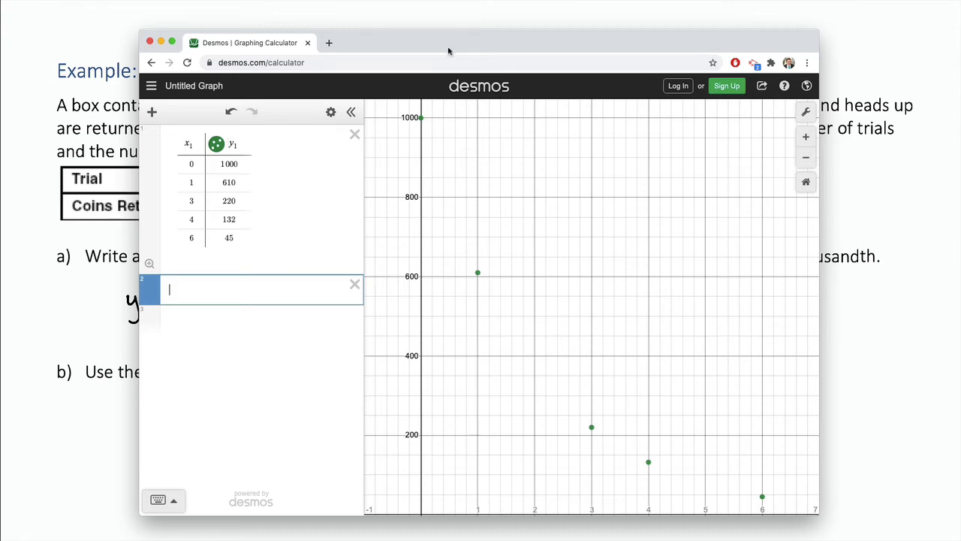
pyautogui.moveTo(448, 47); pyautogui.dragTo(574, 44)
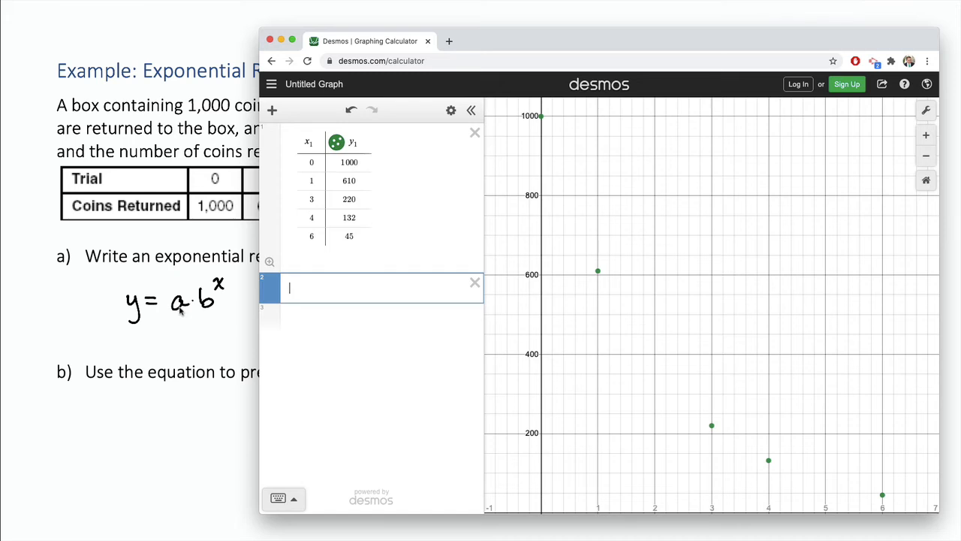
pyautogui.write('y1')
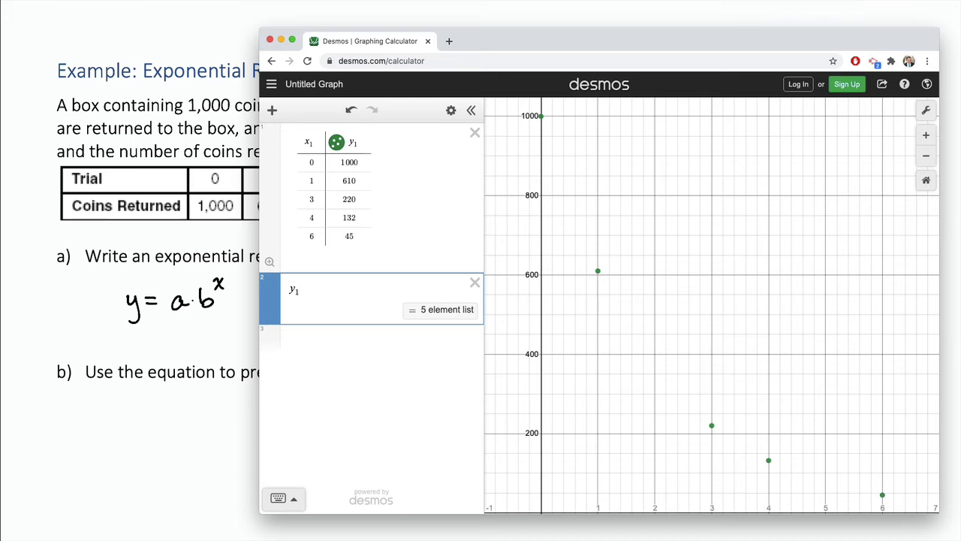
pyautogui.write('~')
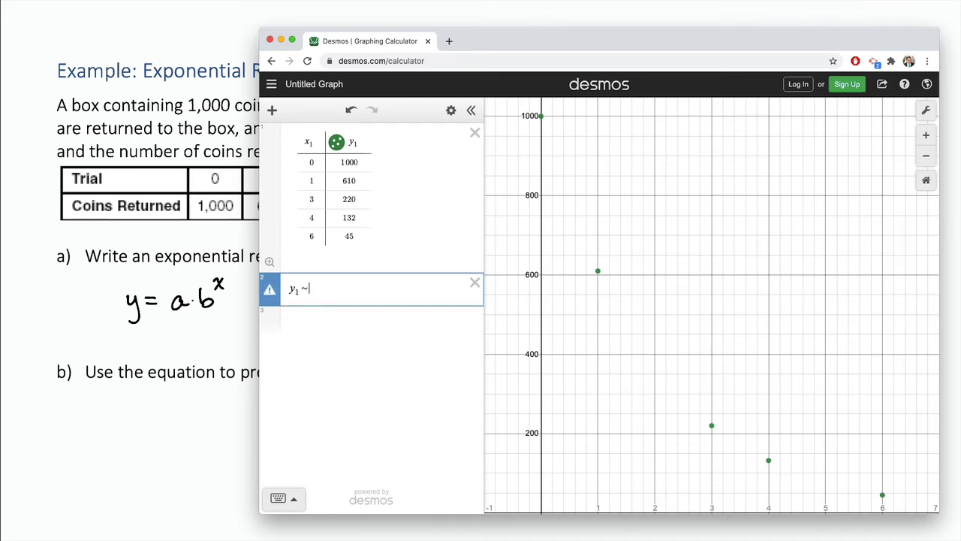
pyautogui.write('a*')
pyautogui.write('b')
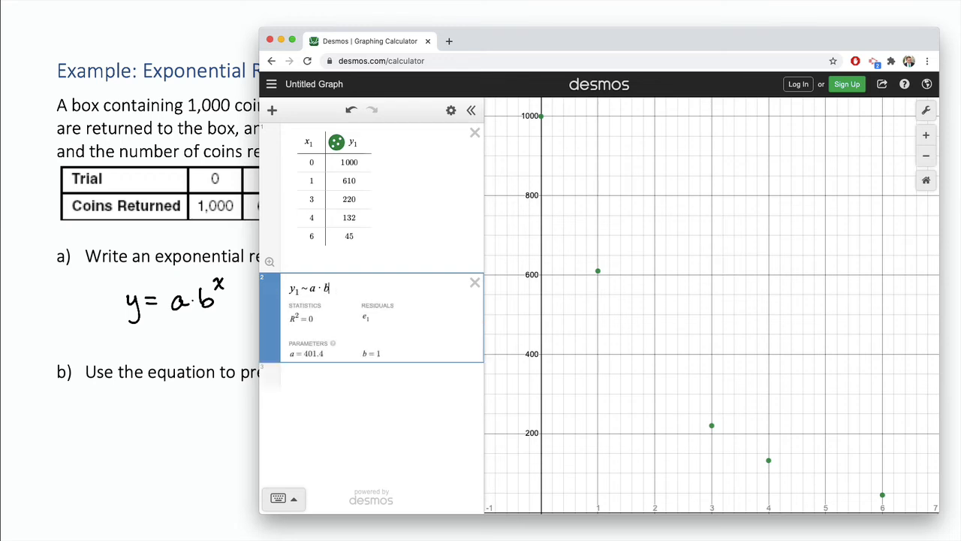
pyautogui.write('^x1')
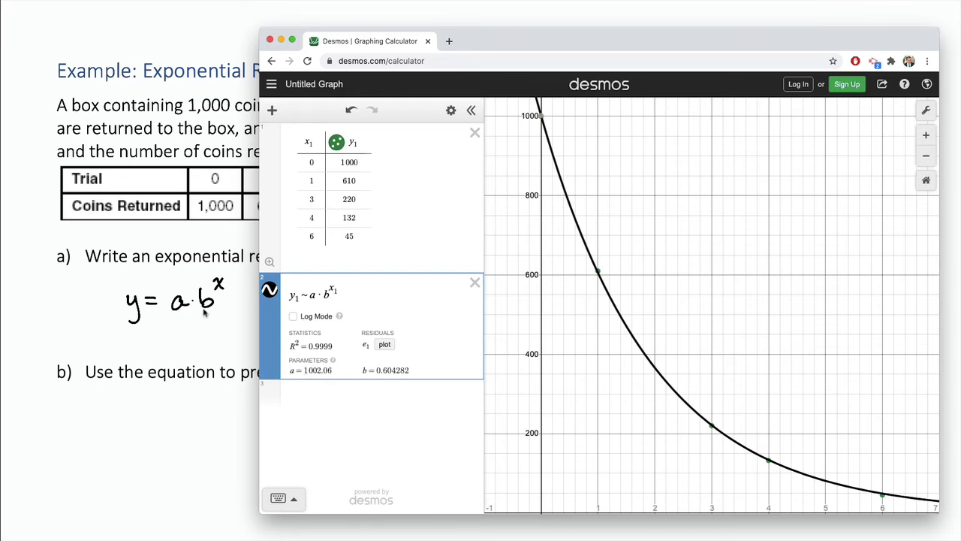
# Handwrite y = 1002.06 · 0.604^x on the slide and underline "ten-thousandth" in the question.
pyautogui.click(172, 328)
pyautogui.moveTo(349, 297); pyautogui.dragTo(497, 295)
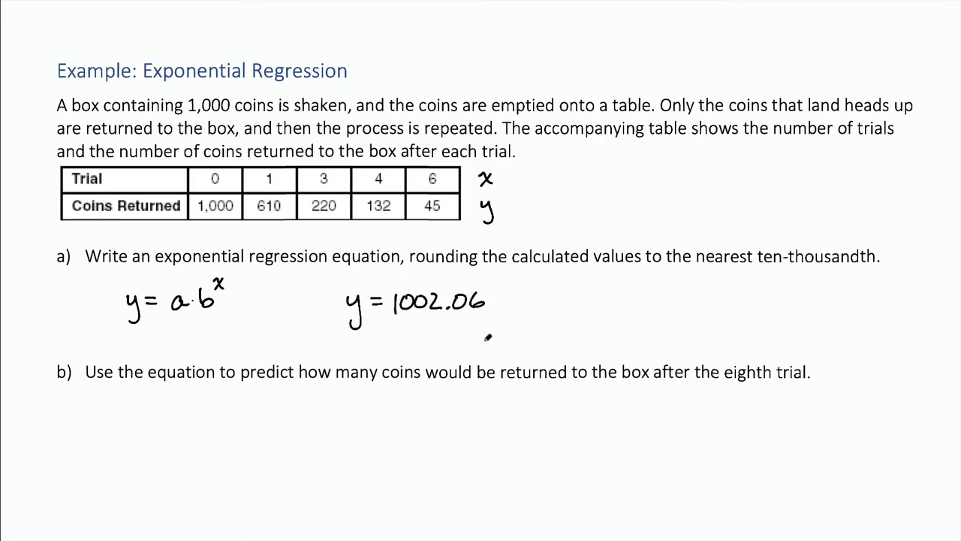
pyautogui.click(495, 299)
pyautogui.press('super+Tab')
pyautogui.press('super+Tab')
pyautogui.moveTo(516, 299)
pyautogui.mouseDown()
pyautogui.moveTo(518, 290)
pyautogui.moveTo(576, 303)
pyautogui.moveTo(592, 287)
pyautogui.moveTo(583, 289)
pyautogui.mouseUp()
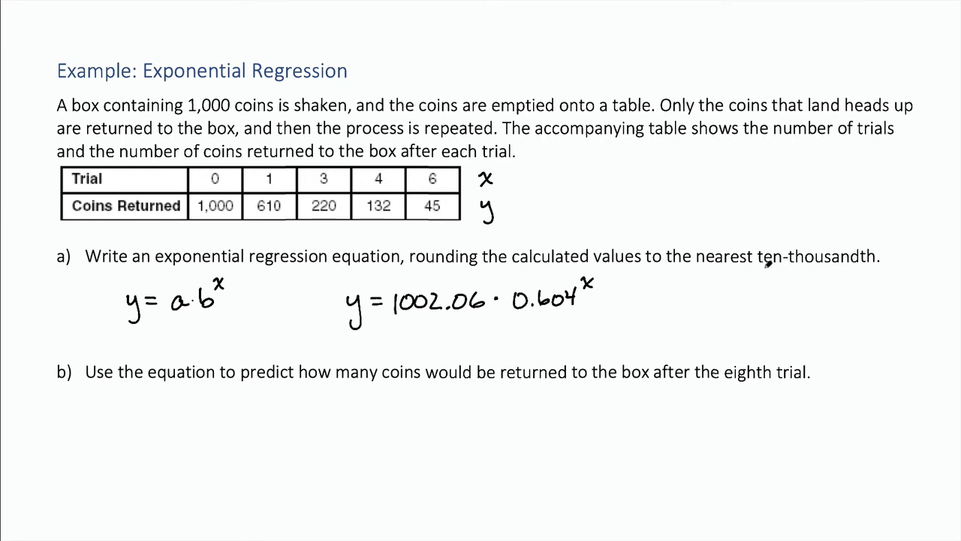
pyautogui.moveTo(758, 267); pyautogui.dragTo(880, 266)
pyautogui.press('super+Tab')
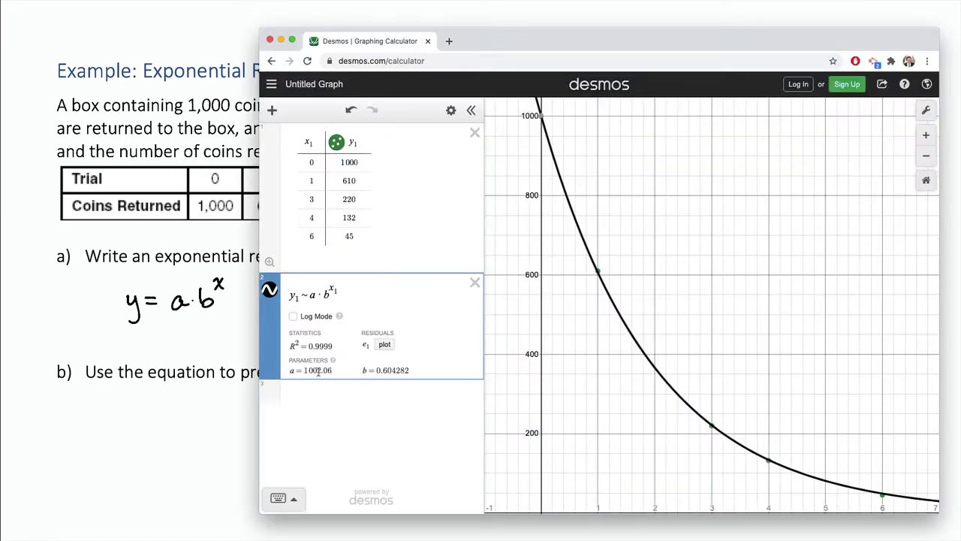
# Add a new expression a to show the full-precision value of parameter a.
pyautogui.moveTo(333, 361)
pyautogui.click(328, 394)
pyautogui.write('a')
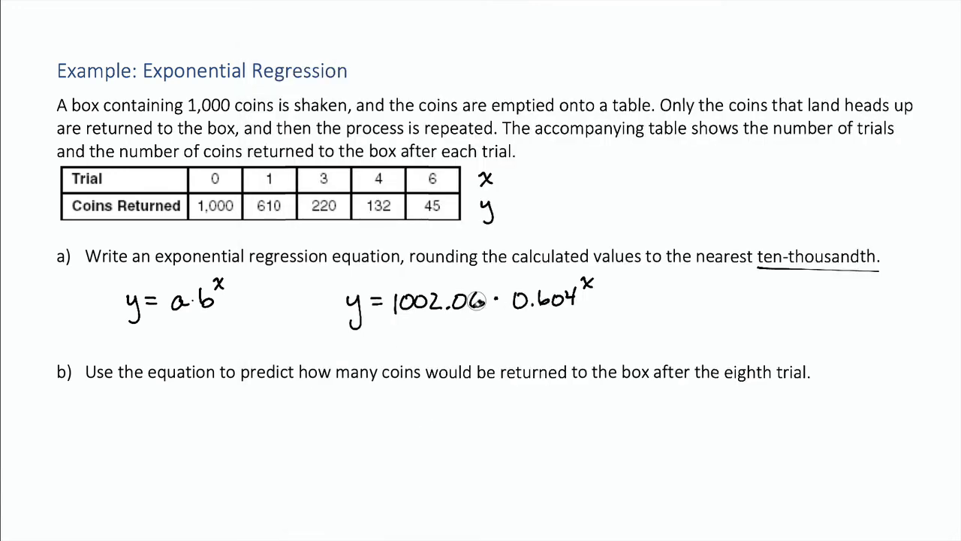
# Erase the written coefficient and rewrite it on the slide as 1002.0587.
pyautogui.moveTo(476, 301)
pyautogui.mouseDown()
pyautogui.moveTo(549, 302)
pyautogui.moveTo(579, 281)
pyautogui.mouseUp()
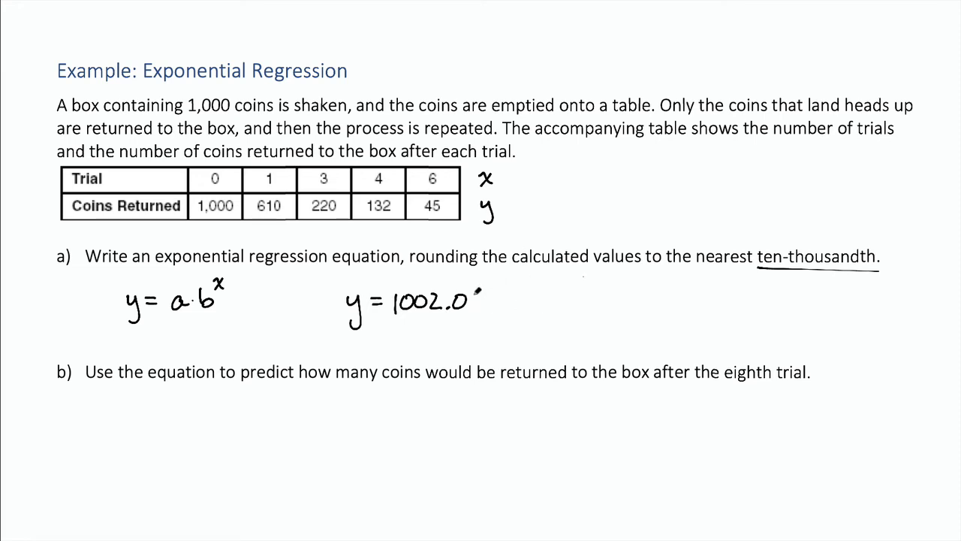
pyautogui.moveTo(479, 297); pyautogui.dragTo(527, 297)
pyautogui.click(526, 300)
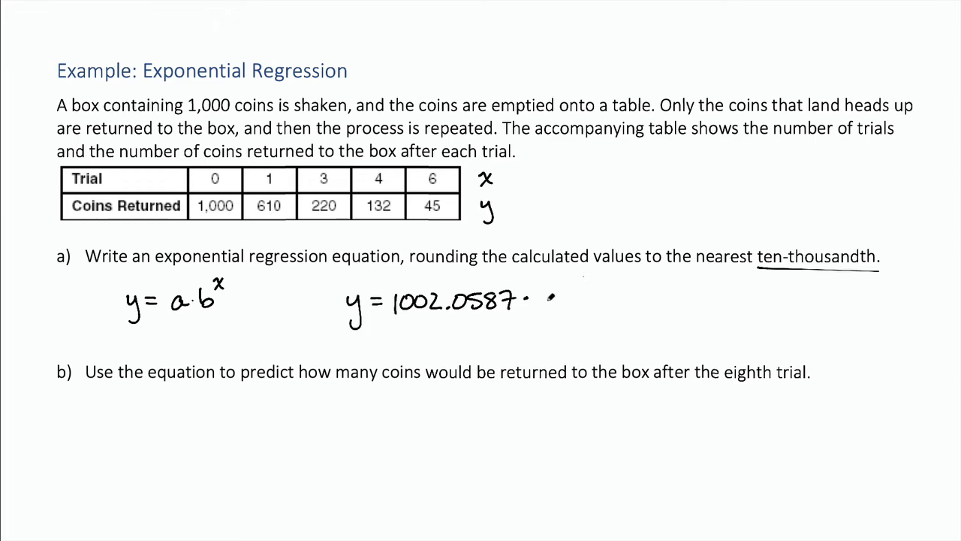
pyautogui.press('super+Tab')
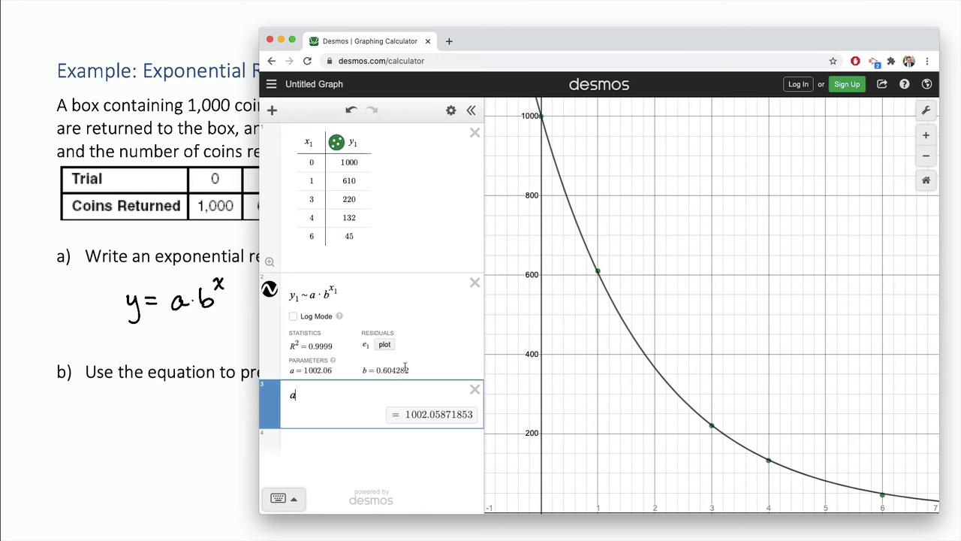
pyautogui.press('super+Tab')
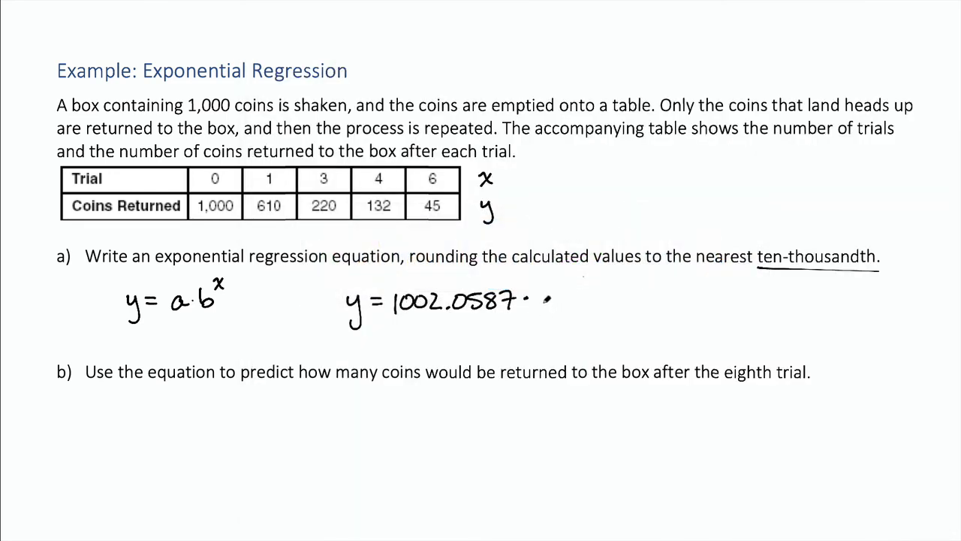
# Complete the slide's regression equation with · (.6043)^x after 1002.0587.
pyautogui.click(549, 304)
pyautogui.moveTo(557, 288)
pyautogui.mouseDown()
pyautogui.moveTo(560, 299)
pyautogui.moveTo(575, 295)
pyautogui.mouseUp()
pyautogui.press('super+Tab')
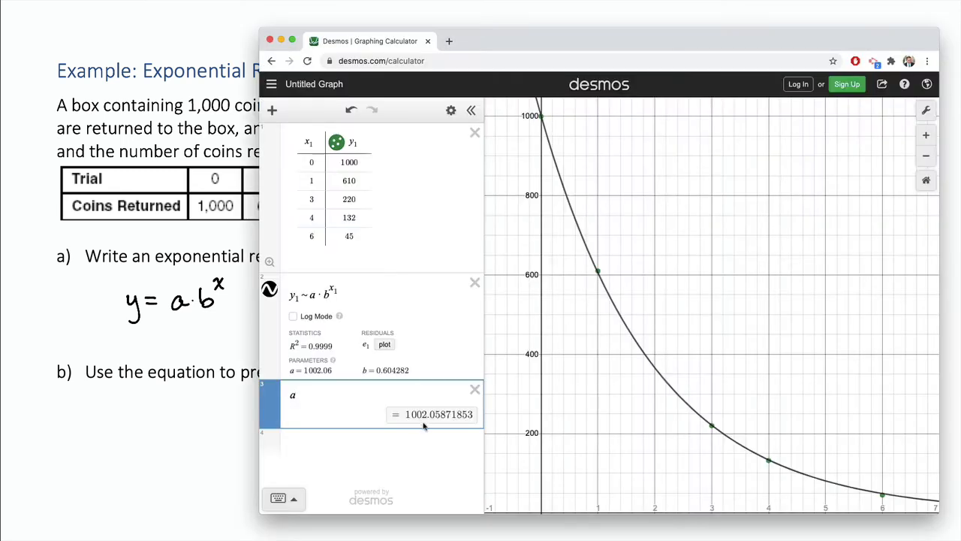
pyautogui.press('super+Tab')
pyautogui.moveTo(586, 286)
pyautogui.mouseDown()
pyautogui.moveTo(593, 305)
pyautogui.moveTo(621, 289)
pyautogui.mouseUp()
pyautogui.moveTo(620, 278); pyautogui.dragTo(610, 290)
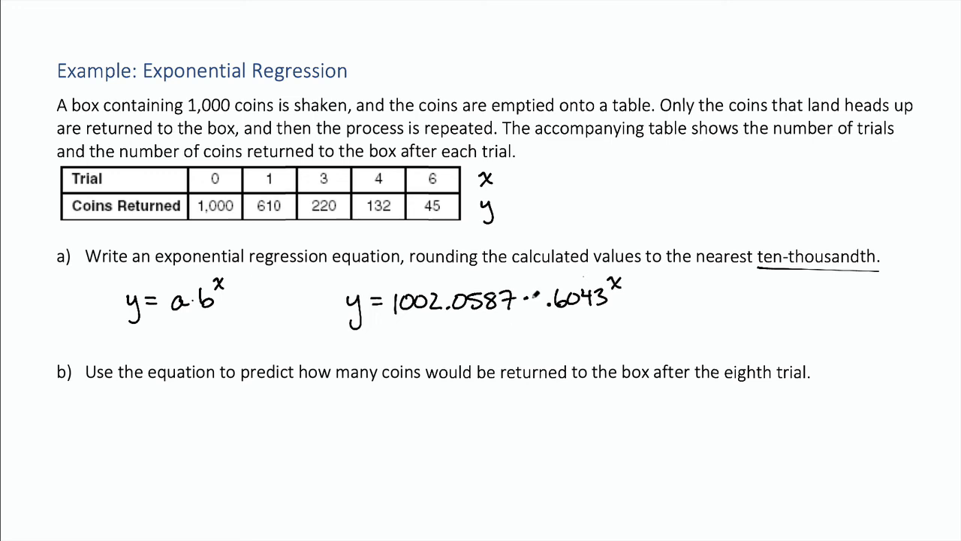
pyautogui.moveTo(544, 285); pyautogui.dragTo(543, 315)
pyautogui.moveTo(605, 281); pyautogui.dragTo(607, 315)
# Handwrite y = 1002.0587 (0.6043)^8 under part b to predict the eighth trial.
pyautogui.moveTo(280, 427)
pyautogui.mouseDown()
pyautogui.moveTo(280, 455)
pyautogui.moveTo(322, 424)
pyautogui.moveTo(323, 435)
pyautogui.mouseUp()
pyautogui.moveTo(344, 418)
pyautogui.mouseDown()
pyautogui.moveTo(346, 441)
pyautogui.moveTo(358, 418)
pyautogui.moveTo(374, 419)
pyautogui.mouseUp()
pyautogui.moveTo(380, 420)
pyautogui.mouseDown()
pyautogui.moveTo(392, 435)
pyautogui.moveTo(445, 413)
pyautogui.moveTo(442, 431)
pyautogui.mouseUp()
pyautogui.click(396, 434)
pyautogui.moveTo(449, 410); pyautogui.dragTo(456, 431)
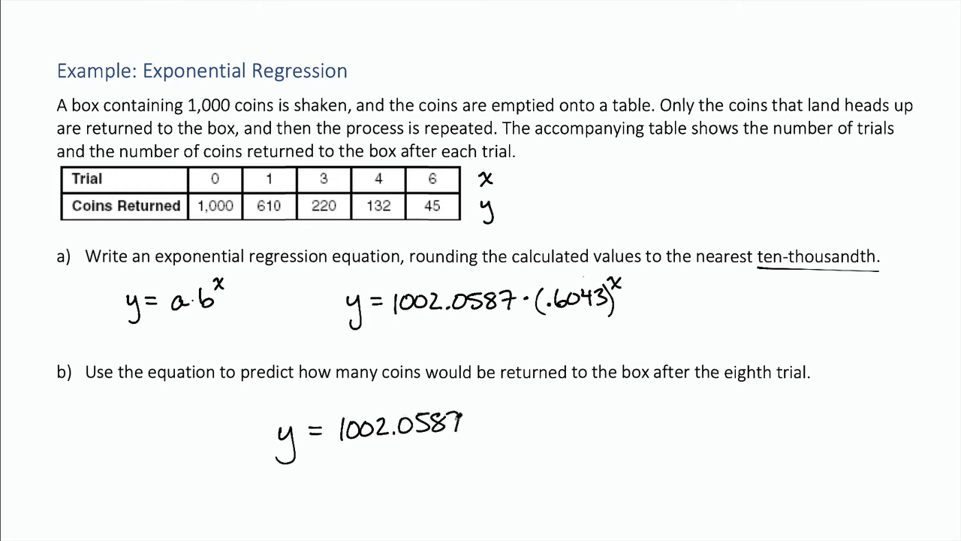
pyautogui.click(476, 421)
pyautogui.moveTo(497, 399)
pyautogui.mouseDown()
pyautogui.moveTo(493, 444)
pyautogui.moveTo(503, 415)
pyautogui.moveTo(572, 422)
pyautogui.moveTo(565, 431)
pyautogui.mouseUp()
pyautogui.click(516, 428)
pyautogui.moveTo(558, 414); pyautogui.dragTo(580, 446)
pyautogui.moveTo(594, 389); pyautogui.dragTo(593, 404)
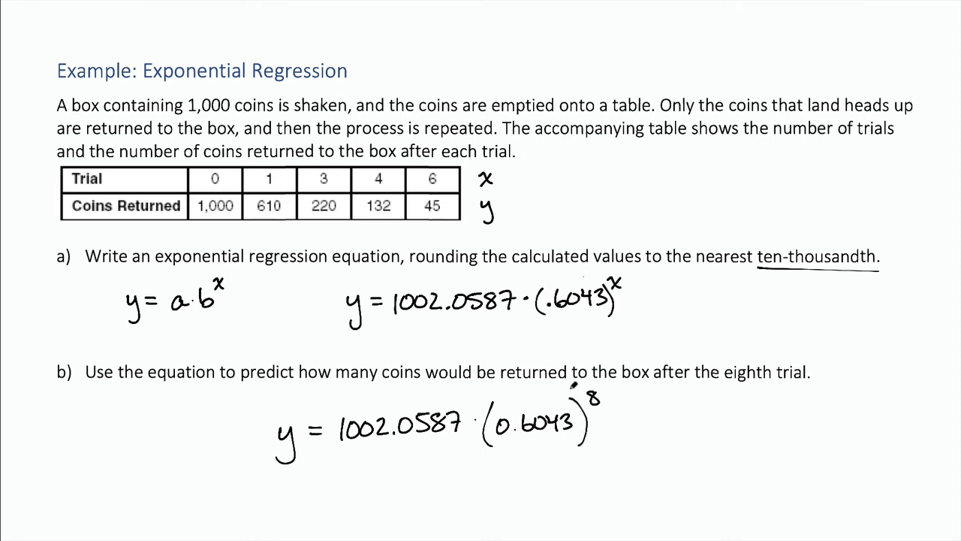
pyautogui.hotkey('alt', 'Tab')
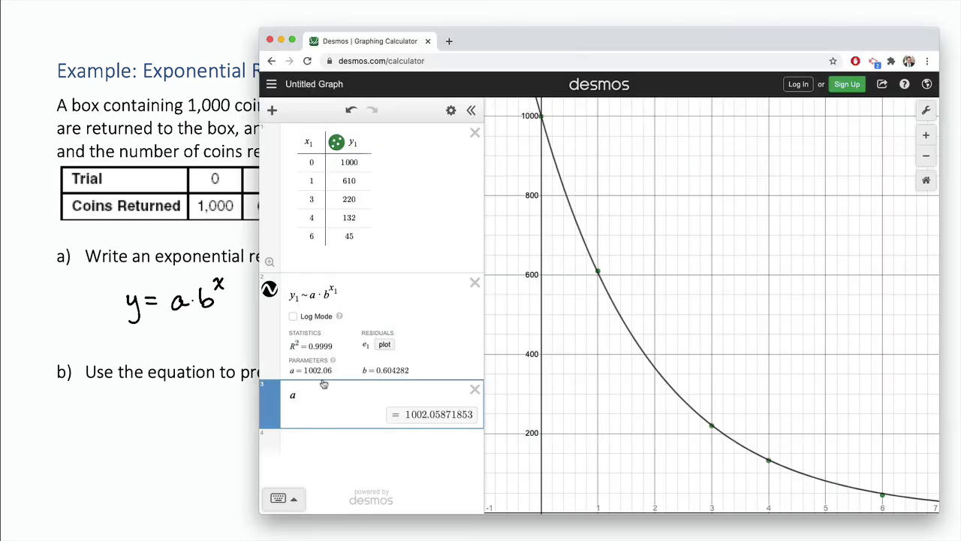
# Extend the a expression to a · b^8 to evaluate the regression at the eighth trial.
pyautogui.write('*')
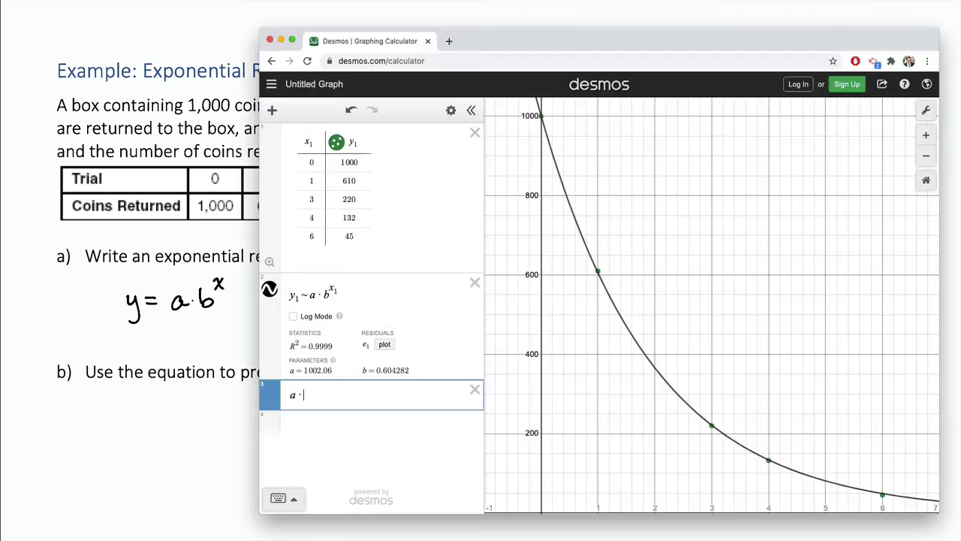
pyautogui.write('b^8')
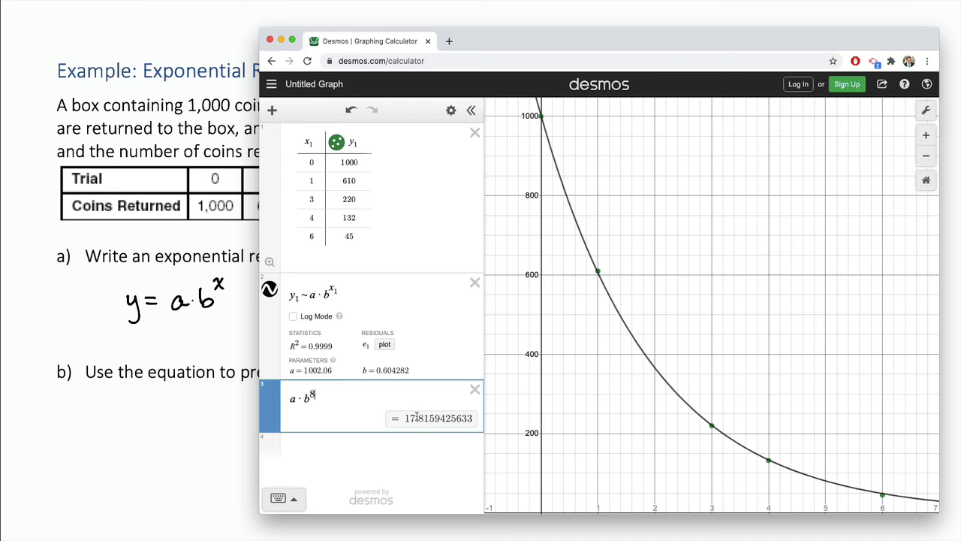
pyautogui.click(192, 450)
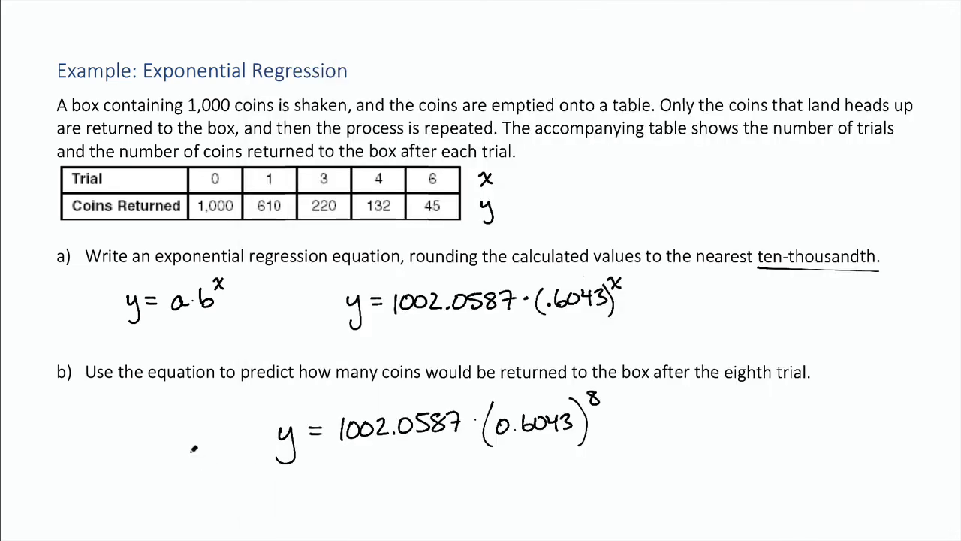
pyautogui.moveTo(622, 419); pyautogui.dragTo(656, 431)
pyautogui.moveTo(674, 411)
pyautogui.mouseDown()
pyautogui.moveTo(667, 425)
pyautogui.moveTo(665, 411)
pyautogui.moveTo(714, 419)
pyautogui.moveTo(730, 406)
pyautogui.moveTo(726, 422)
pyautogui.mouseUp()
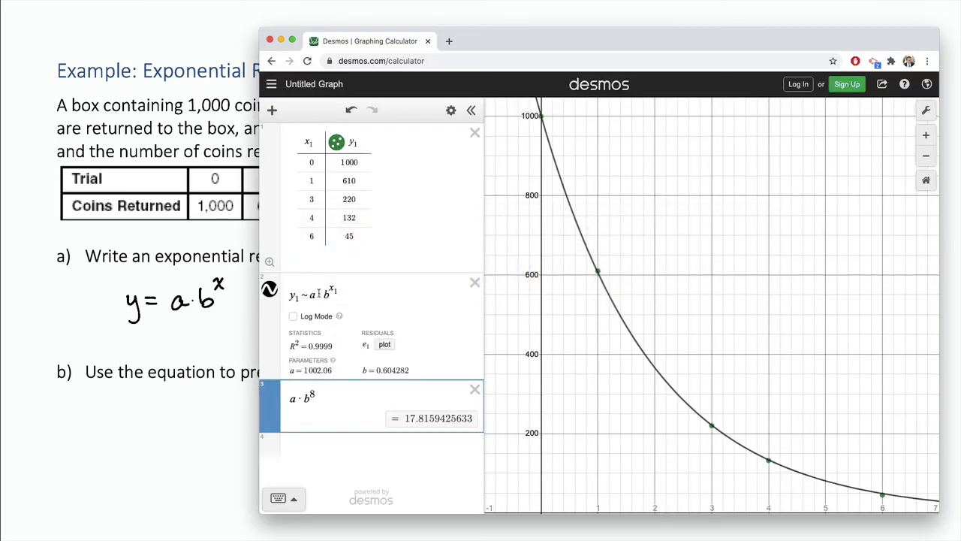
# Try replacing parameter a in the regression formula with 1000, then change it back to a.
pyautogui.doubleClick(312, 295)
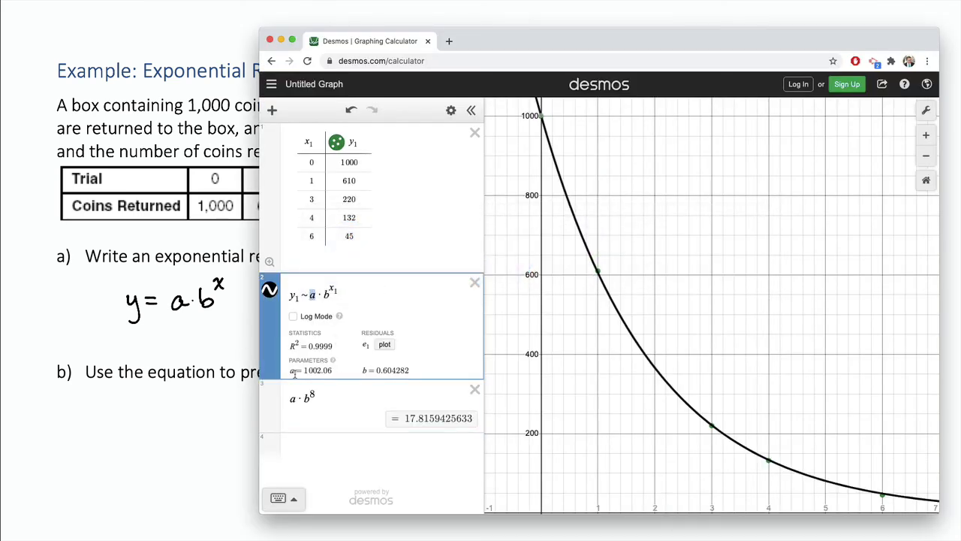
pyautogui.write('1000')
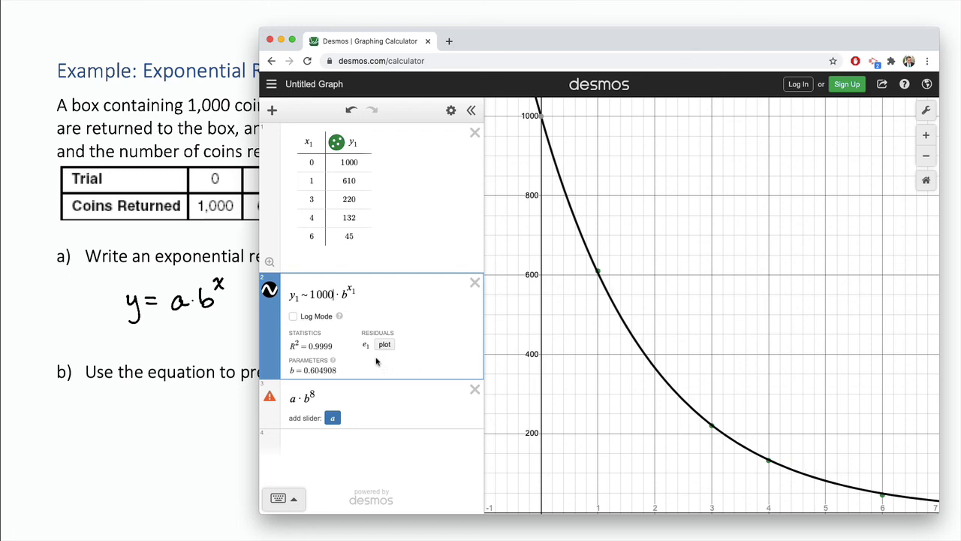
pyautogui.press('BackSpace')
pyautogui.press('BackSpace')
pyautogui.press('BackSpace')
pyautogui.press('BackSpace')
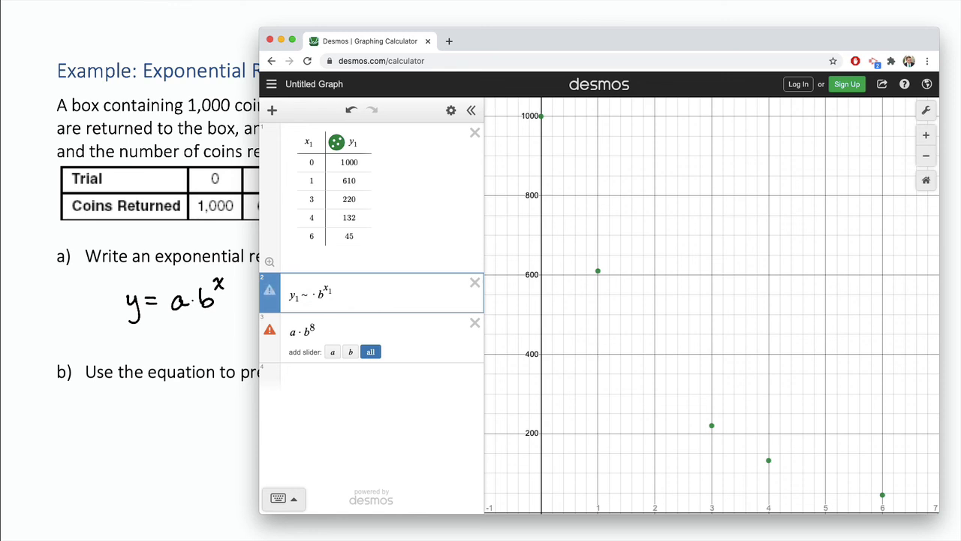
pyautogui.write('a')
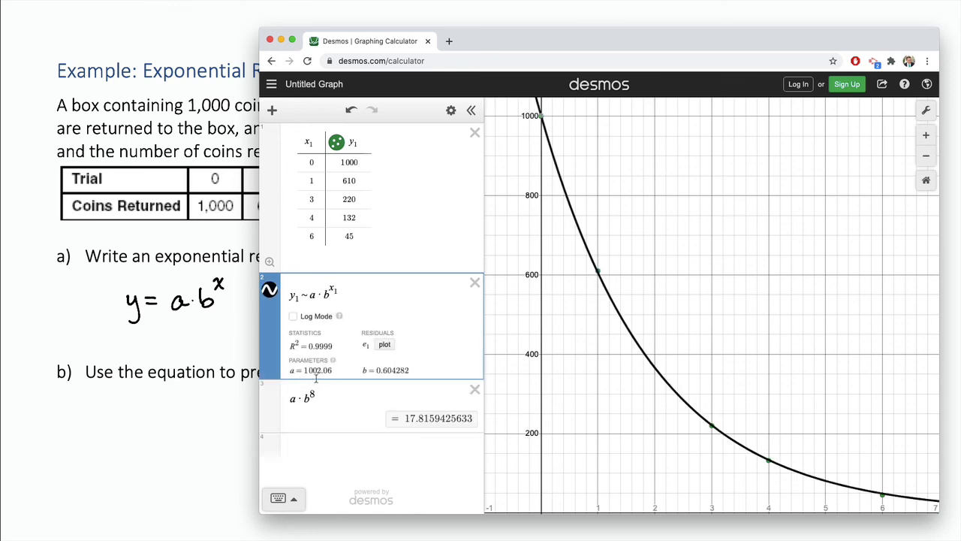